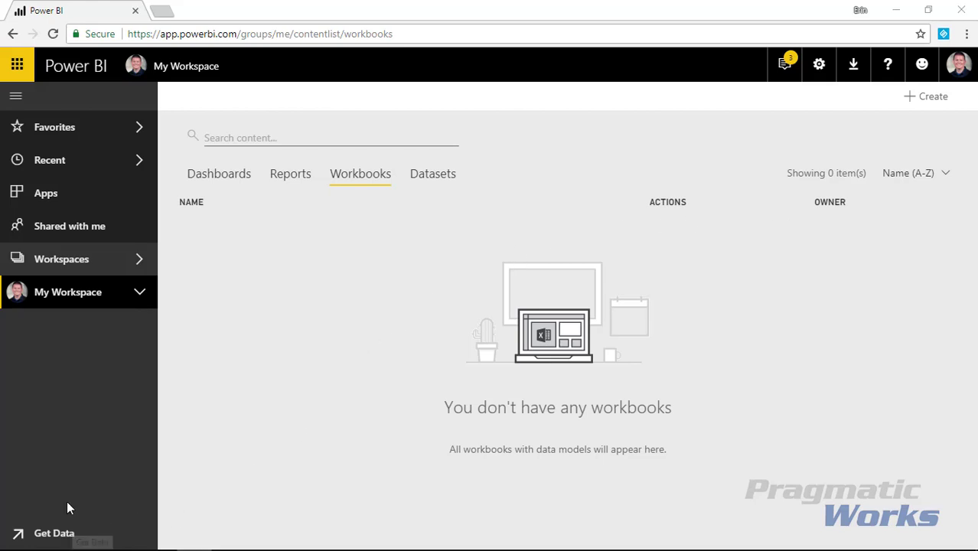
Connect to Check In Process.xlsx in the OneDrive for Business PowerApps folder
left_click(57, 534)
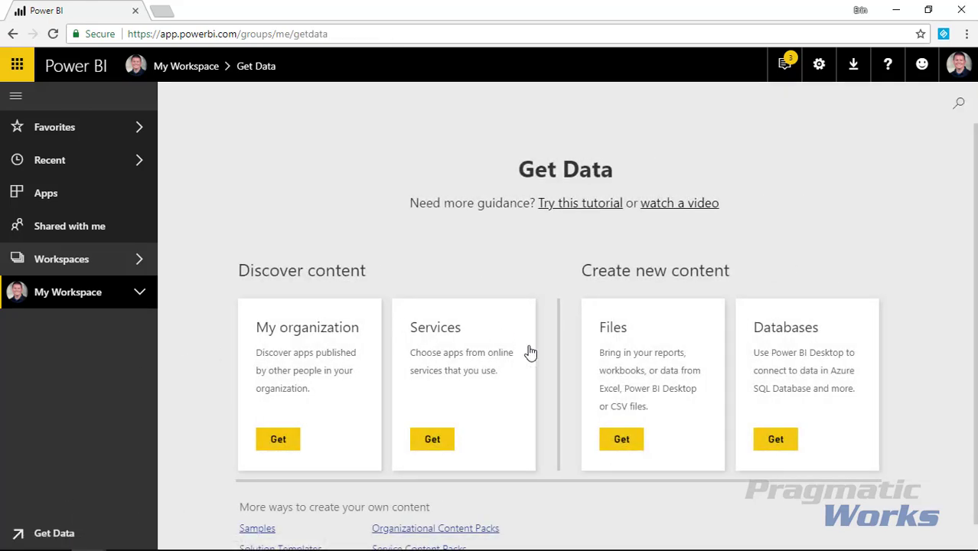
left_click(621, 439)
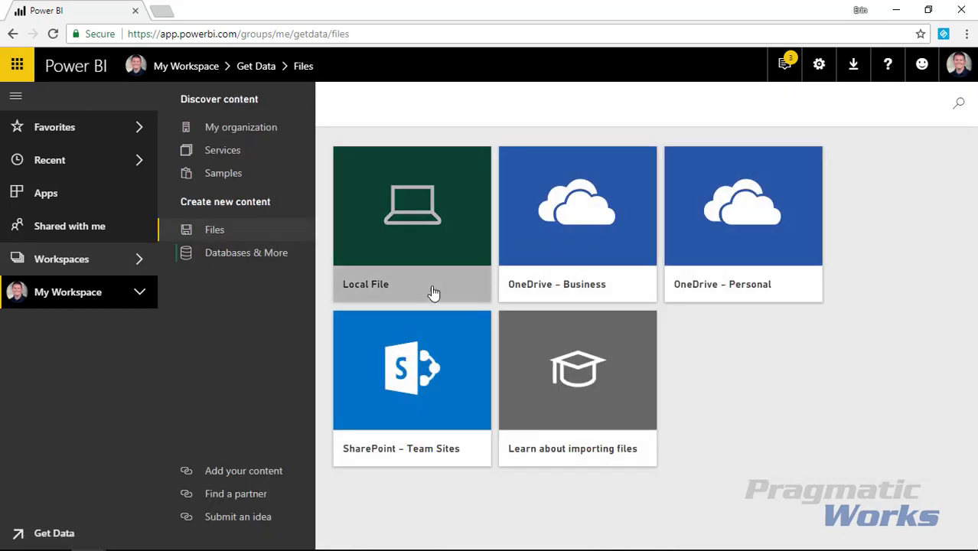
left_click(574, 237)
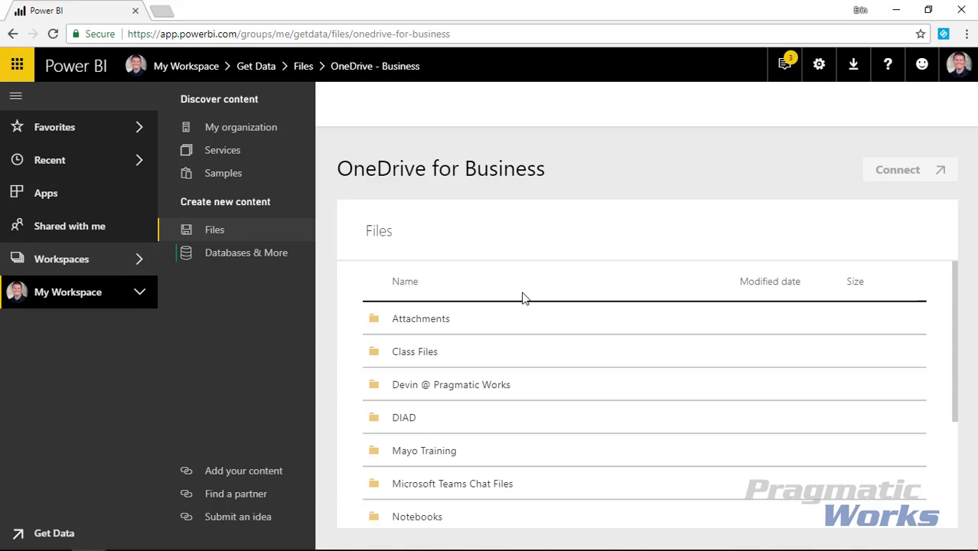
scroll(523, 298, "down", 2)
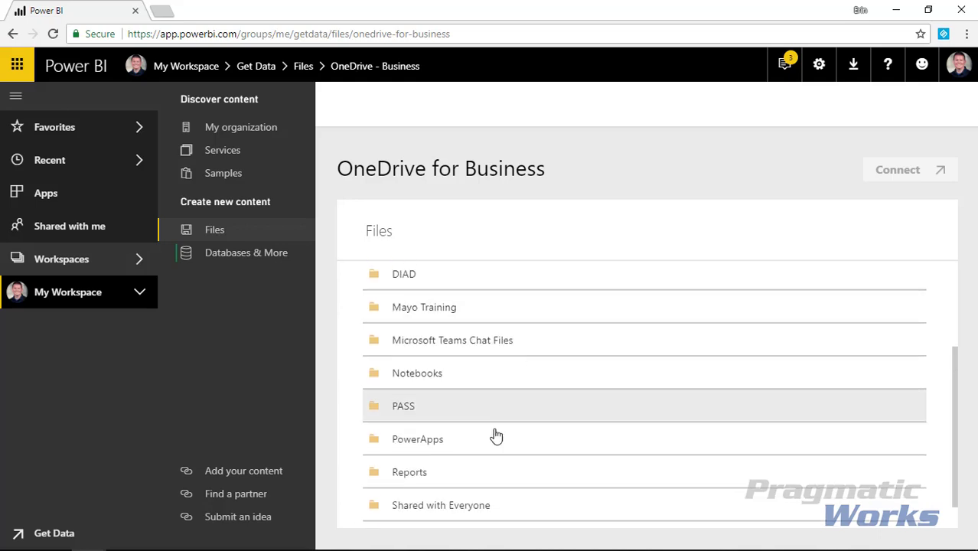
left_click(438, 444)
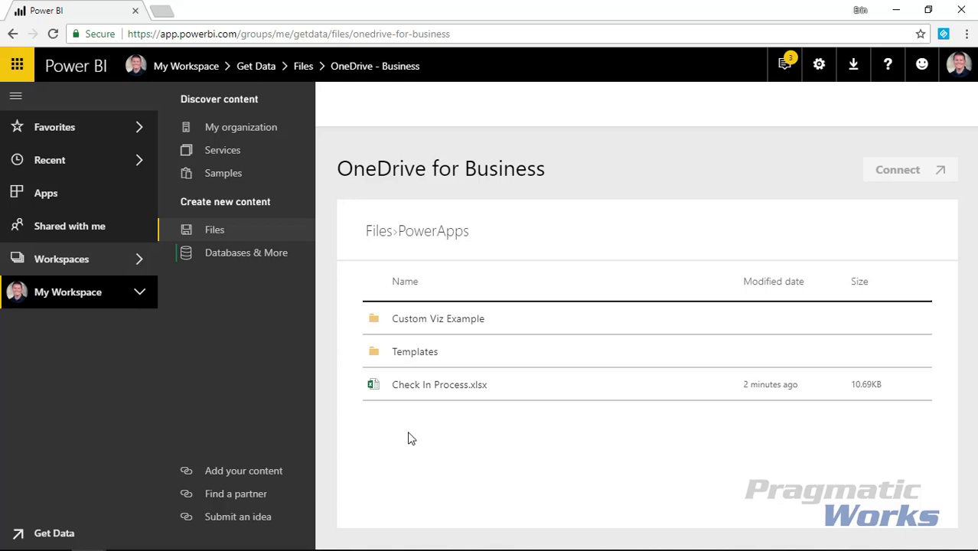
left_click(425, 392)
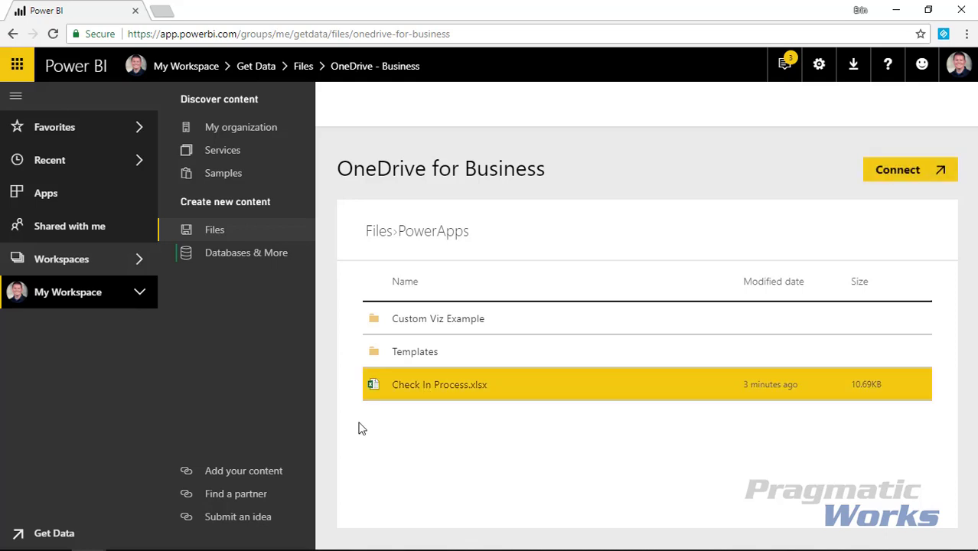
left_click(874, 173)
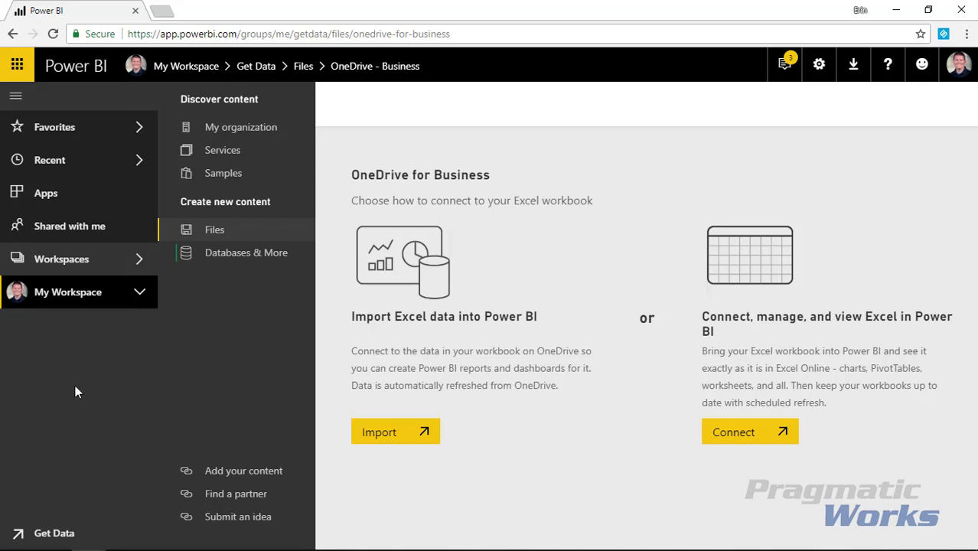
Import the Check In Process workbook and open the new dataset in a blank report
left_click(389, 434)
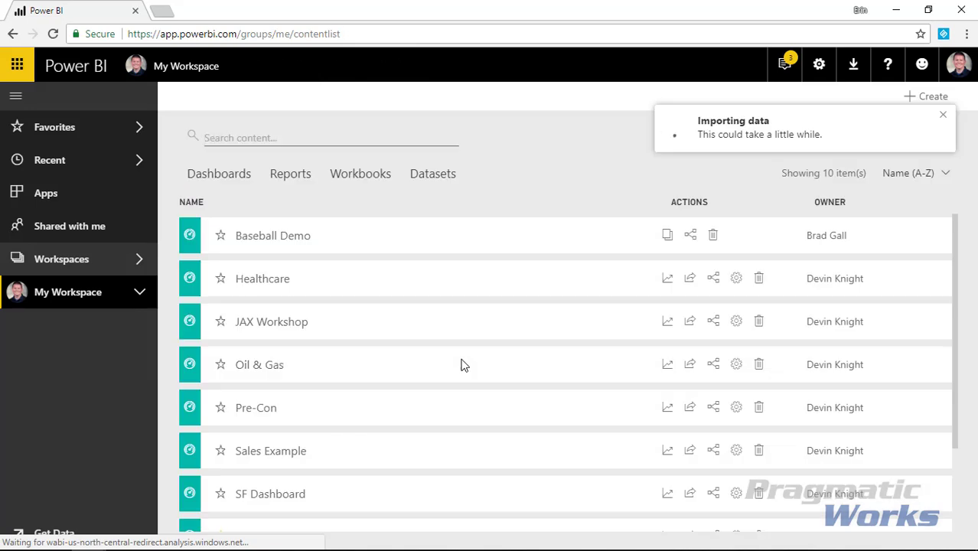
left_click(417, 176)
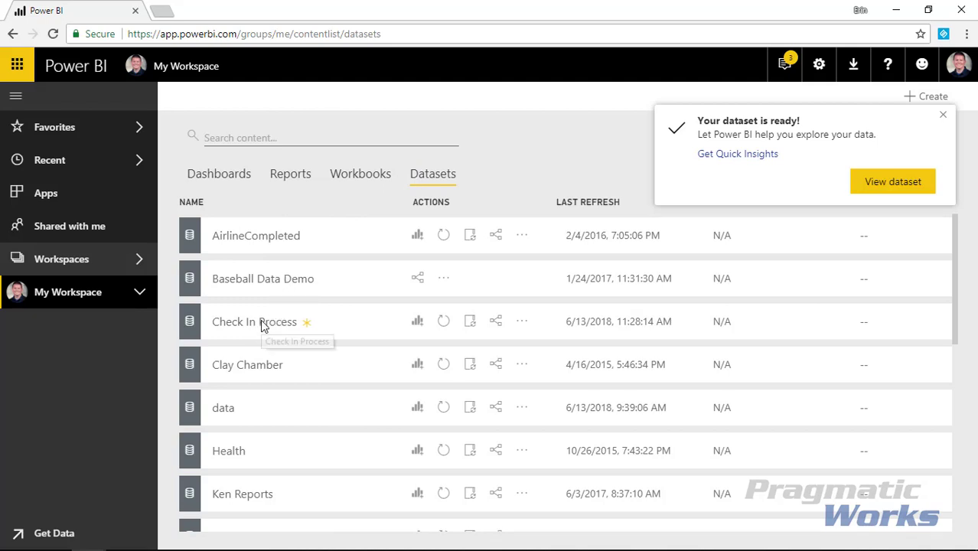
double_click(268, 324)
left_click(878, 183)
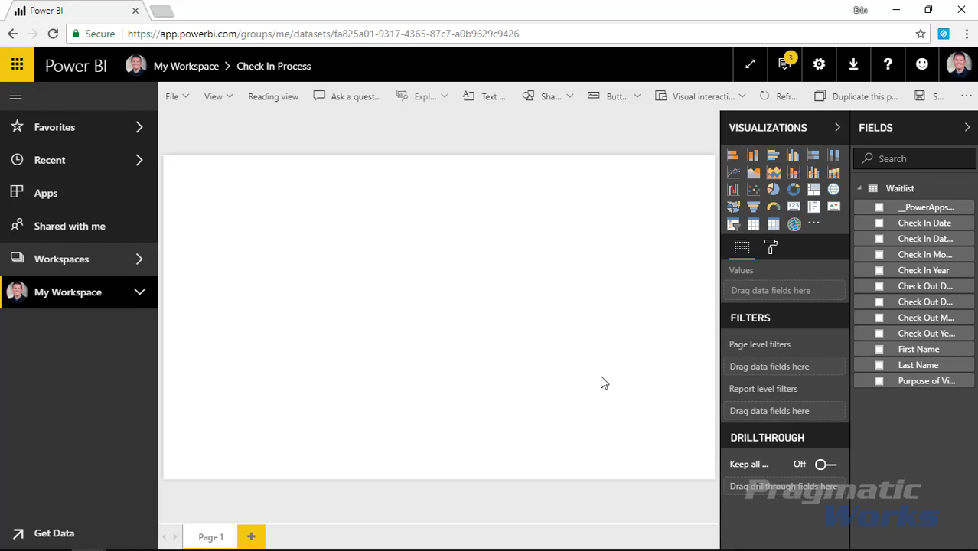
Add a table visual, move it to the page's right side and enlarge it
left_click(754, 228)
left_click_drag(222, 170, 622, 198)
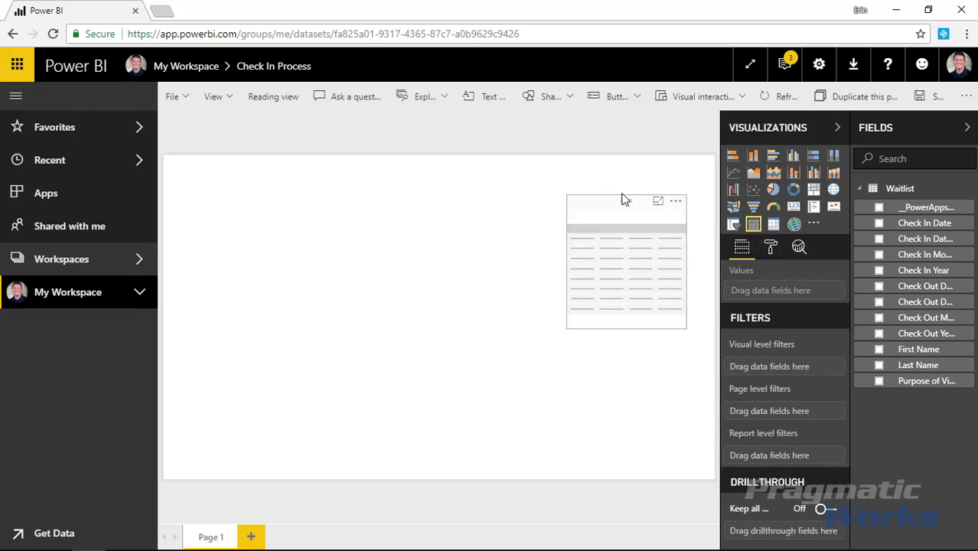
left_click_drag(594, 323, 575, 352)
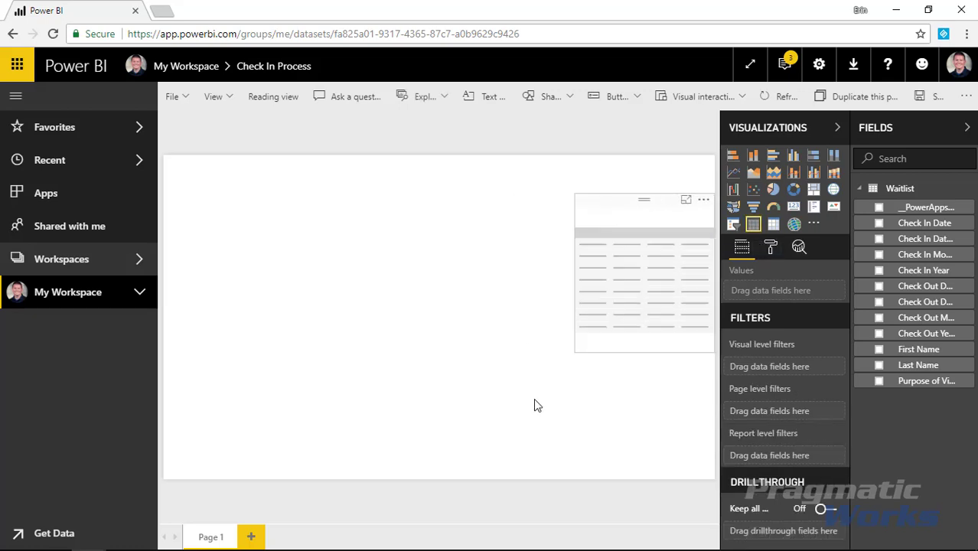
left_click_drag(534, 406, 488, 397)
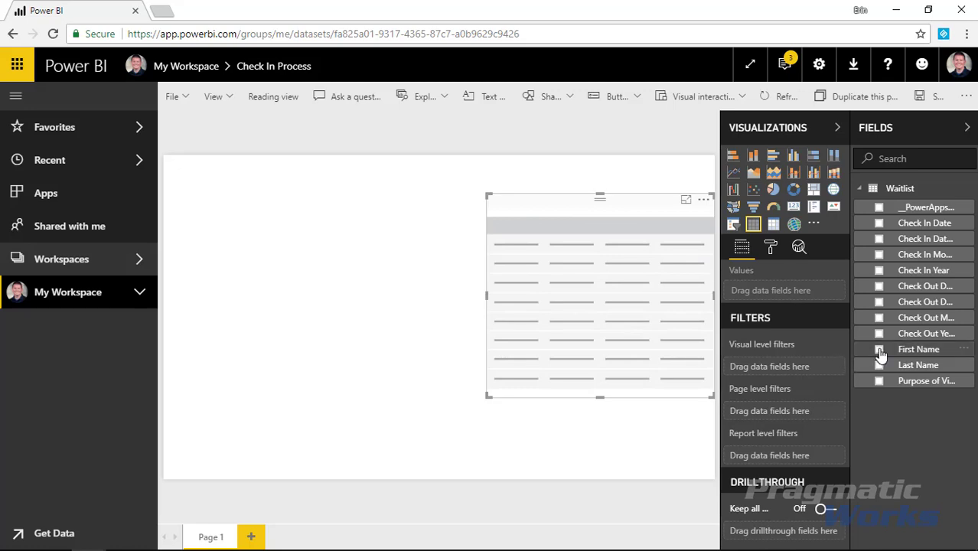
Fill the table with First Name, Last Name, Purpose of Visit and Check In DateTime
left_click(878, 349)
left_click(879, 365)
left_click(879, 381)
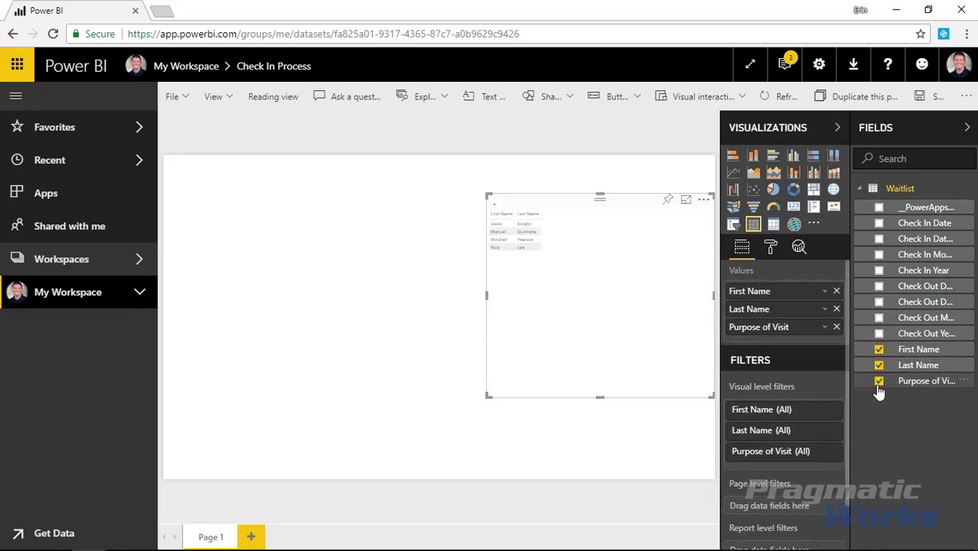
left_click(879, 226)
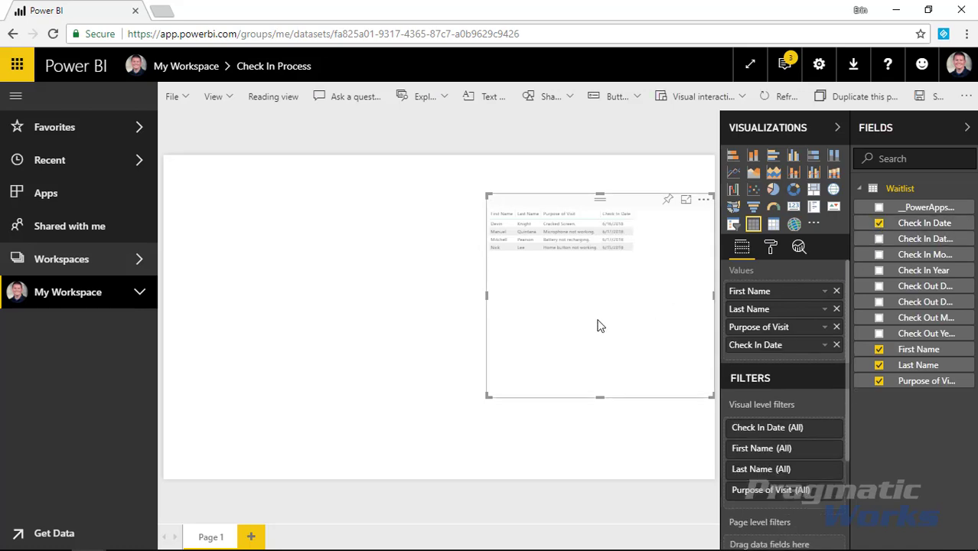
left_click(879, 224)
left_click(879, 240)
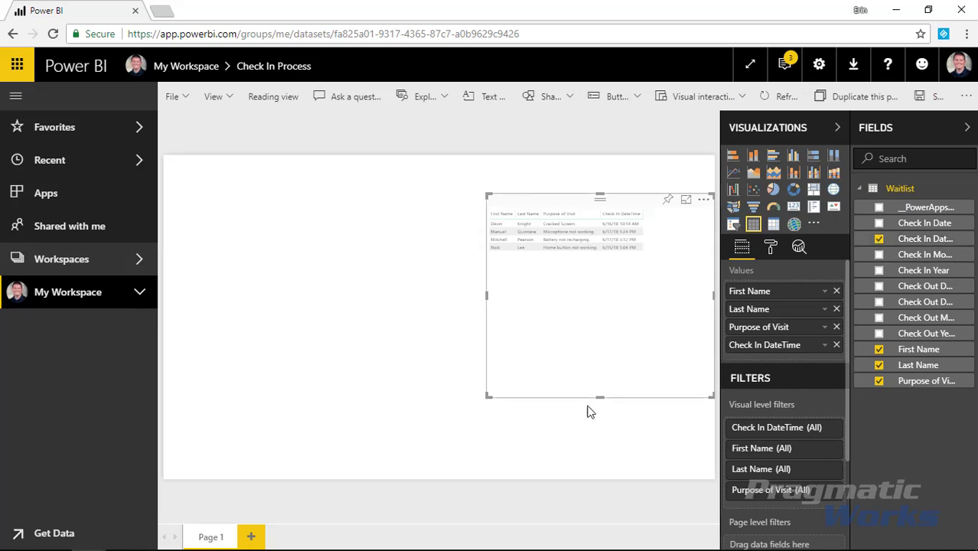
left_click(770, 247)
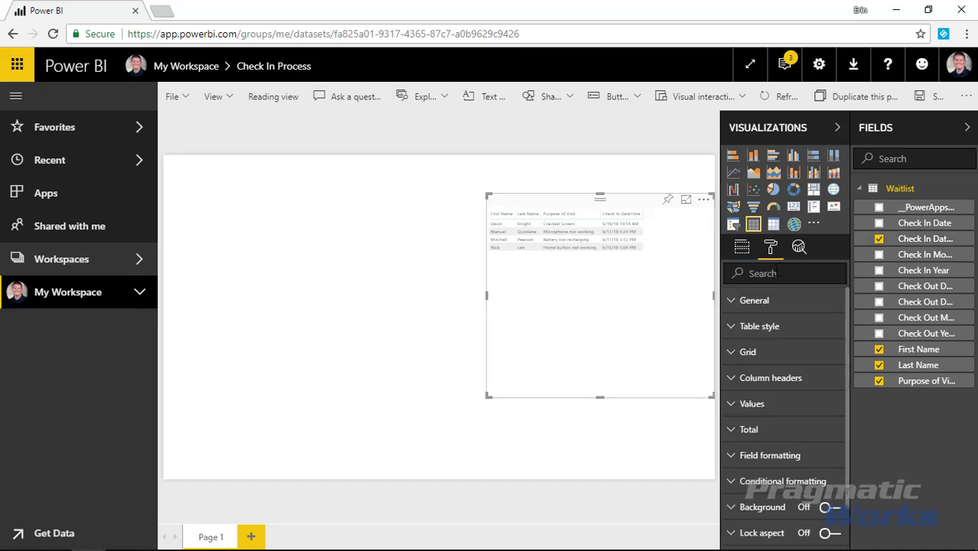
Set the table's text size to 14 and widen the table so all columns fit
type("size")
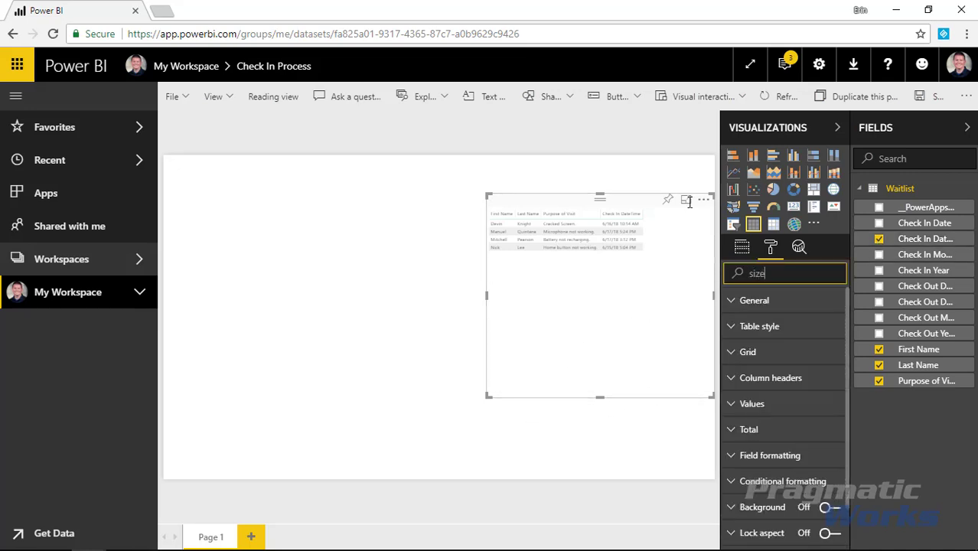
left_click(832, 323)
left_click(832, 323)
left_click(832, 323)
left_click(832, 323)
left_click(832, 323)
left_click(832, 323)
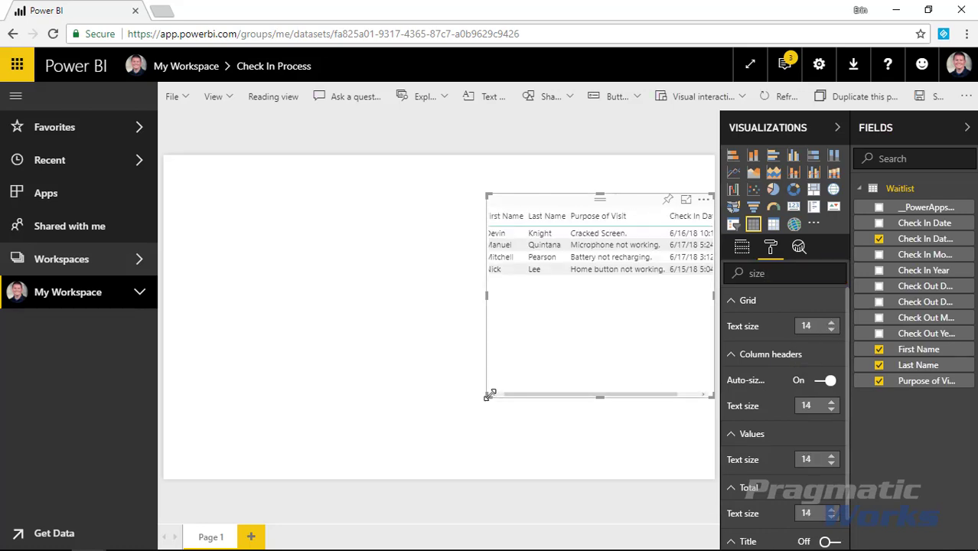
left_click_drag(480, 402, 419, 431)
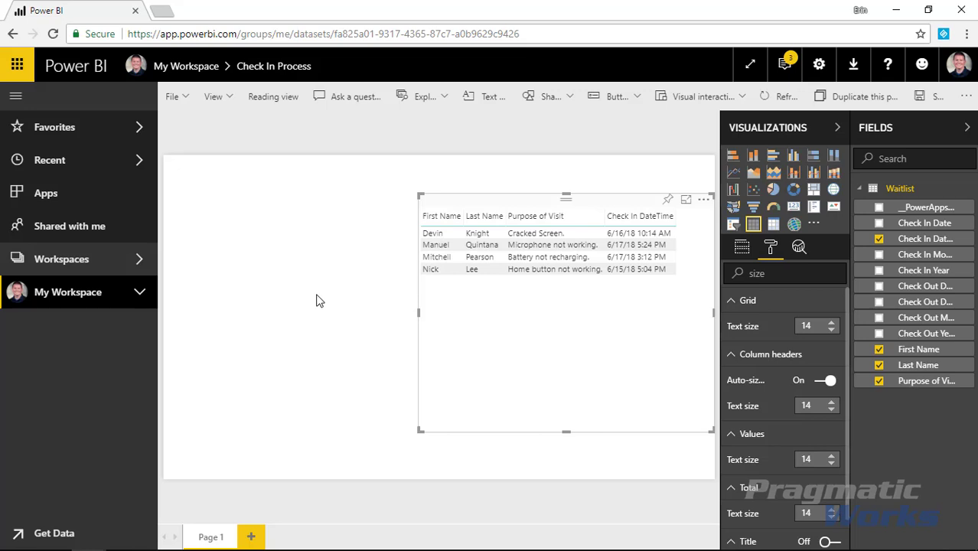
left_click(367, 208)
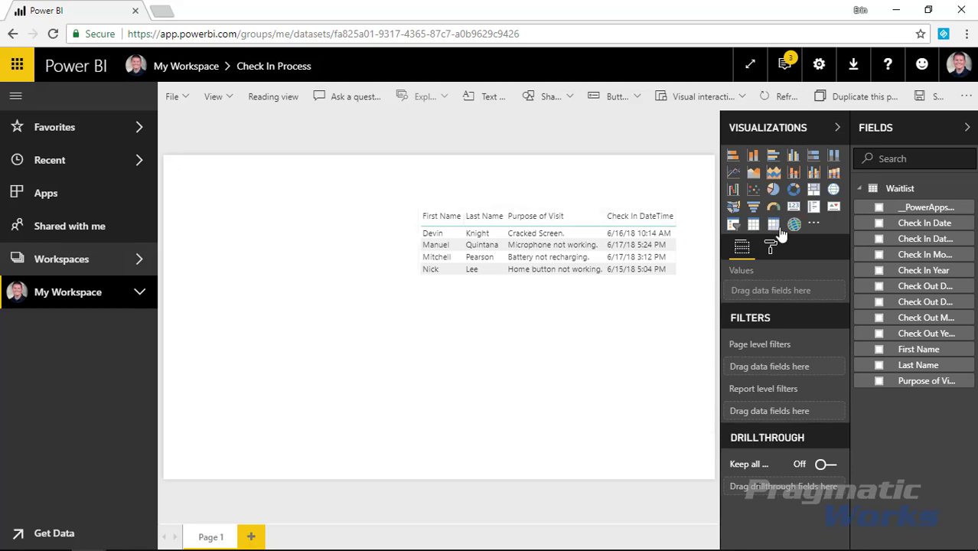
Search the visuals marketplace for 'powerapps' and add the PowerApps (Preview) visual
left_click(813, 223)
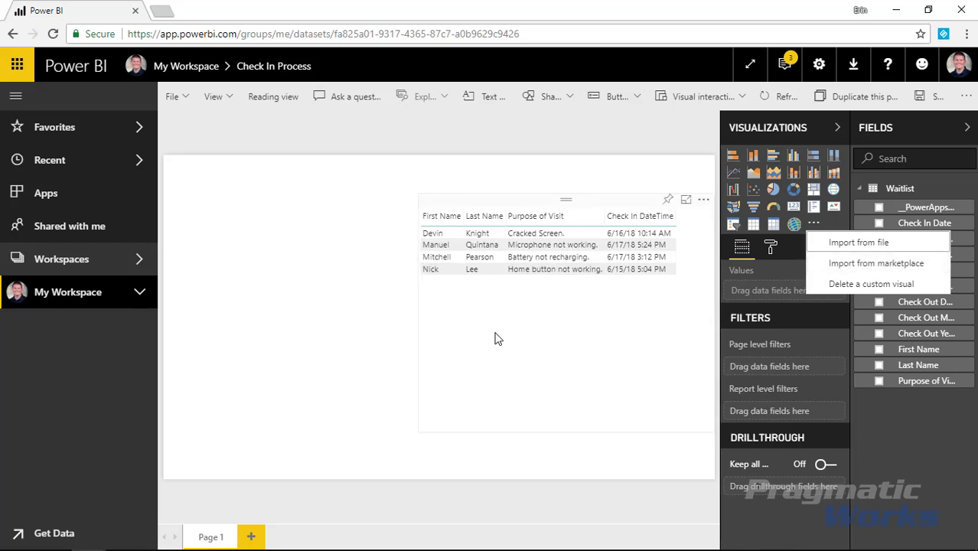
left_click(854, 268)
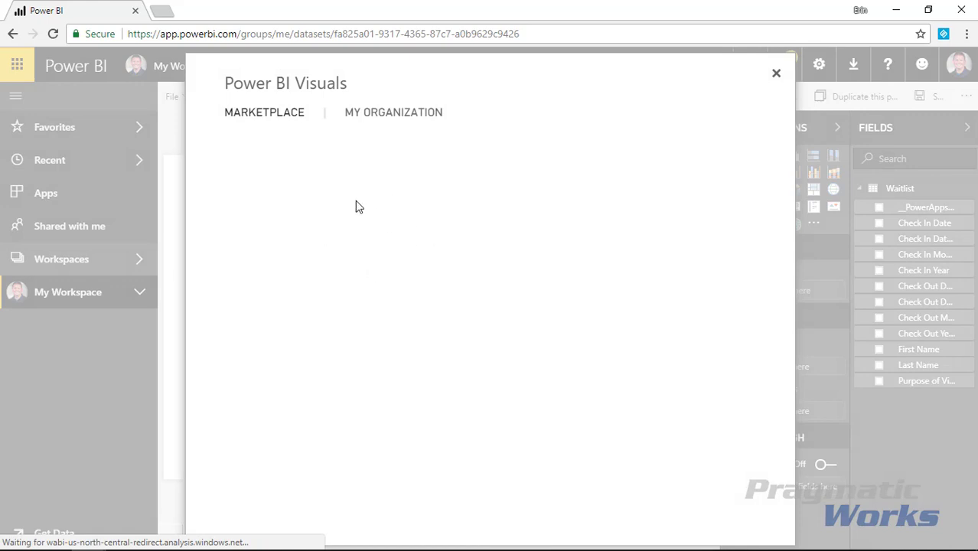
left_click(297, 187)
type("powerapps")
key("Return")
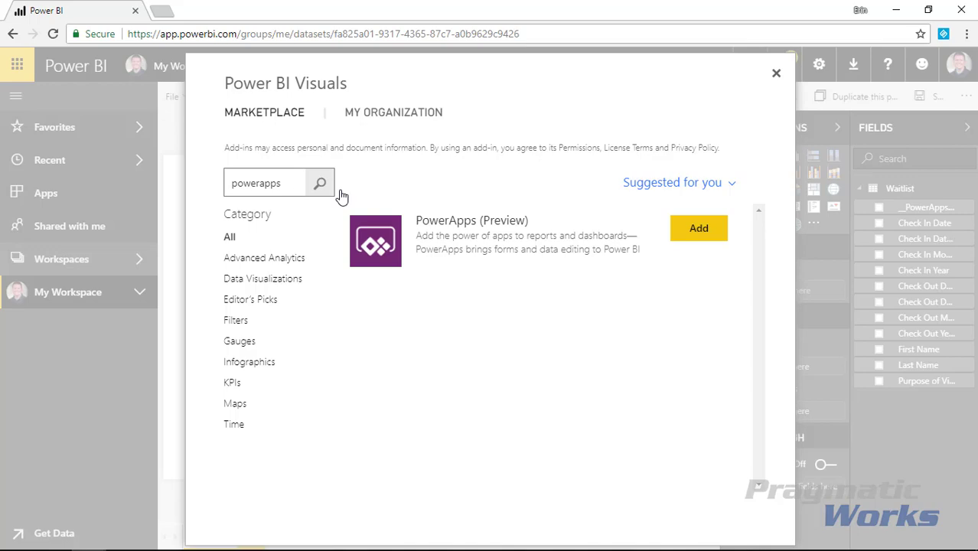
left_click(672, 238)
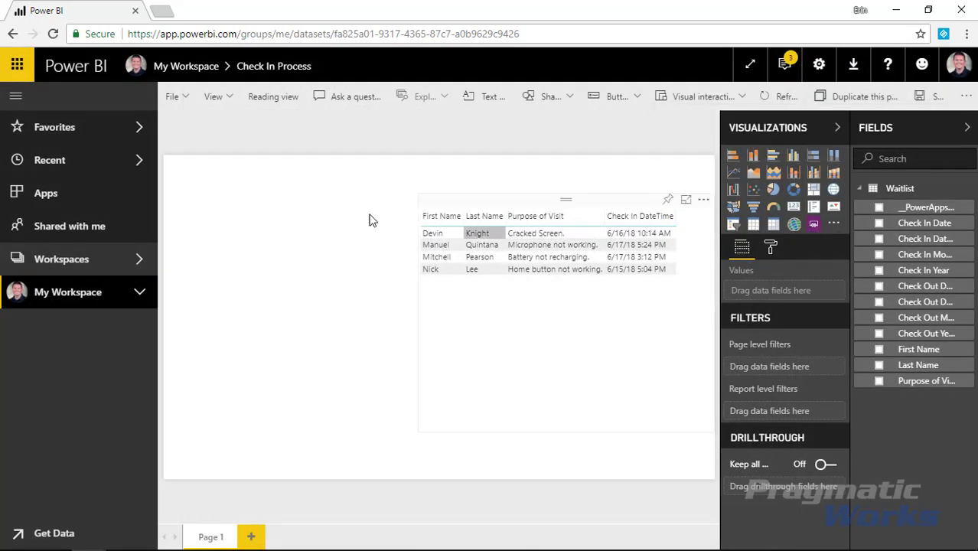
Place a PowerApps visual on the page and resize it tall and narrow
left_click(813, 224)
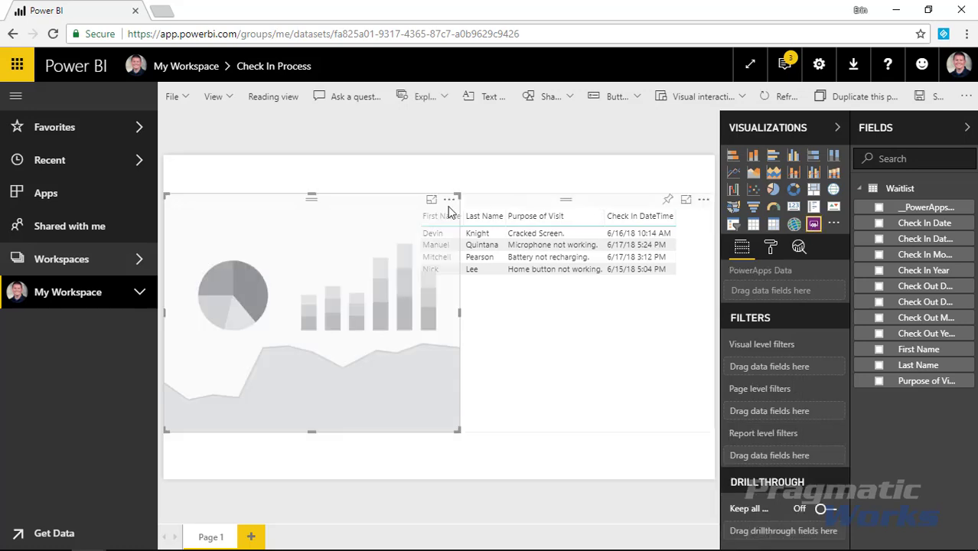
left_click_drag(457, 397, 358, 460)
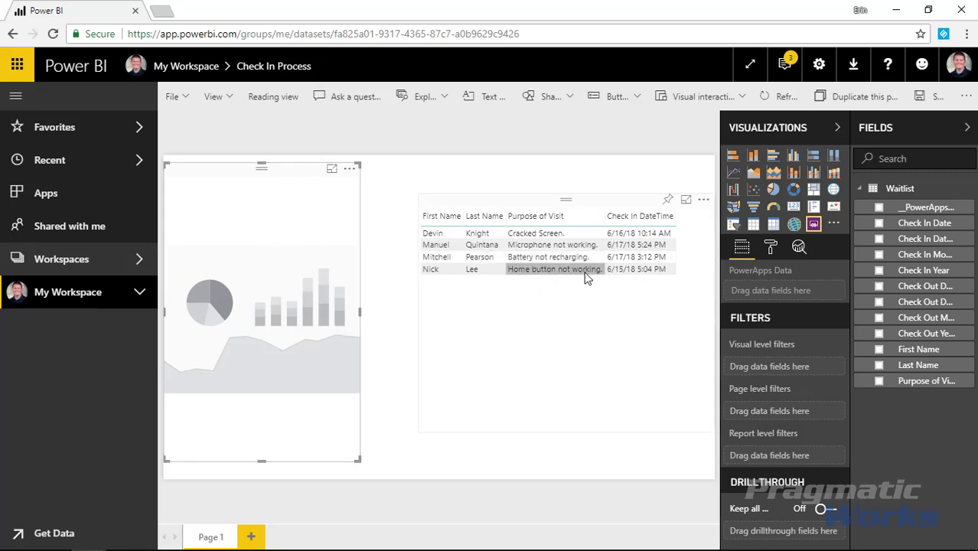
Feed First Name, Last Name and __PowerAppsId__ into the PowerApps visual
left_click(878, 349)
left_click(879, 365)
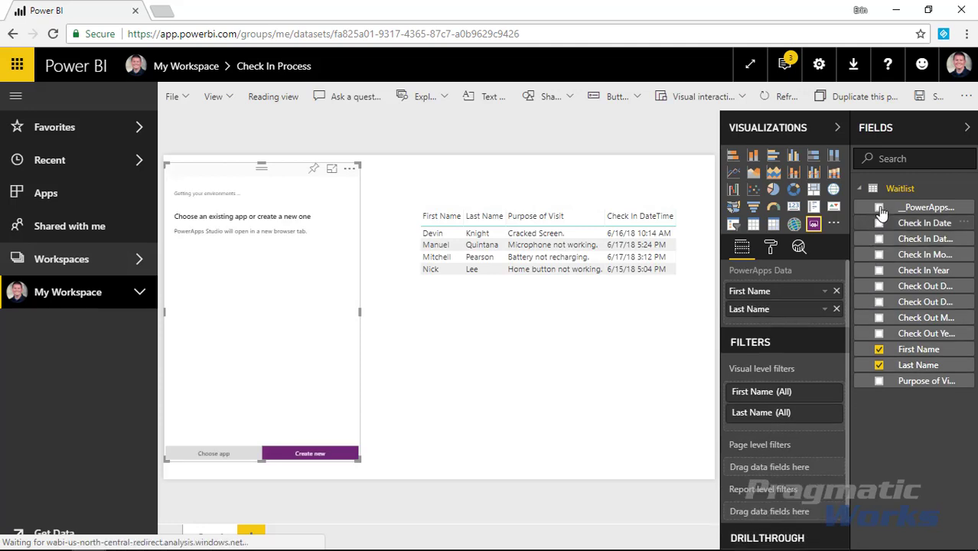
left_click(878, 208)
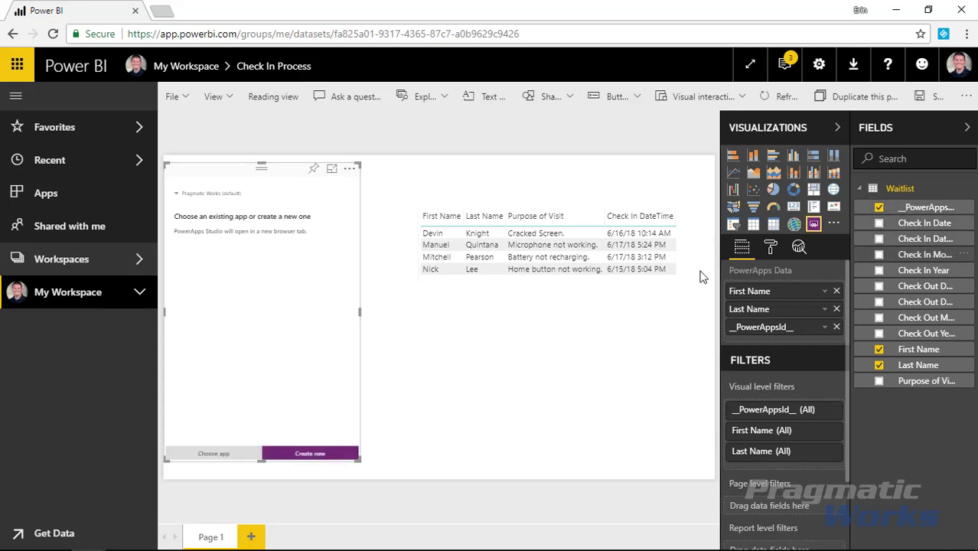
Embed the existing Checkin App, skip finishing in Studio, and dismiss the share banner
left_click(221, 457)
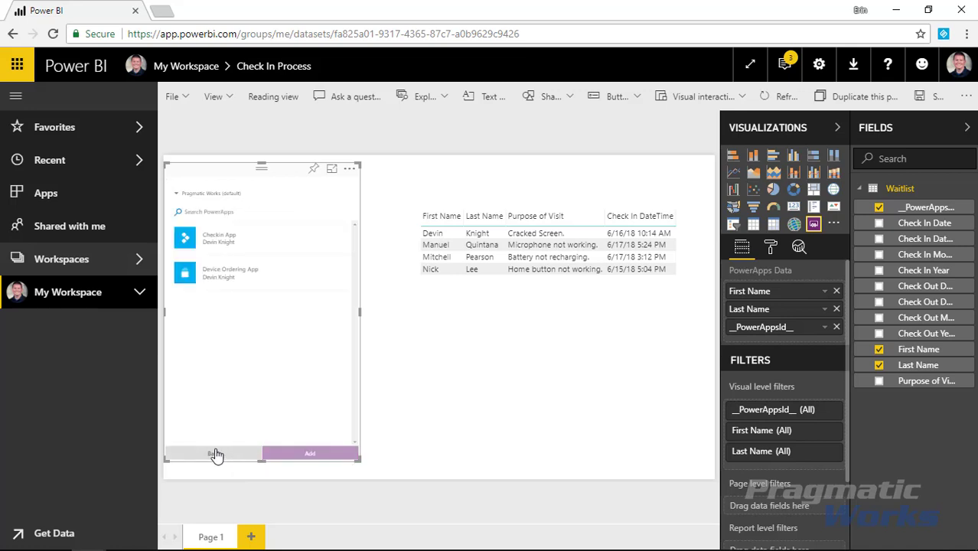
left_click(217, 250)
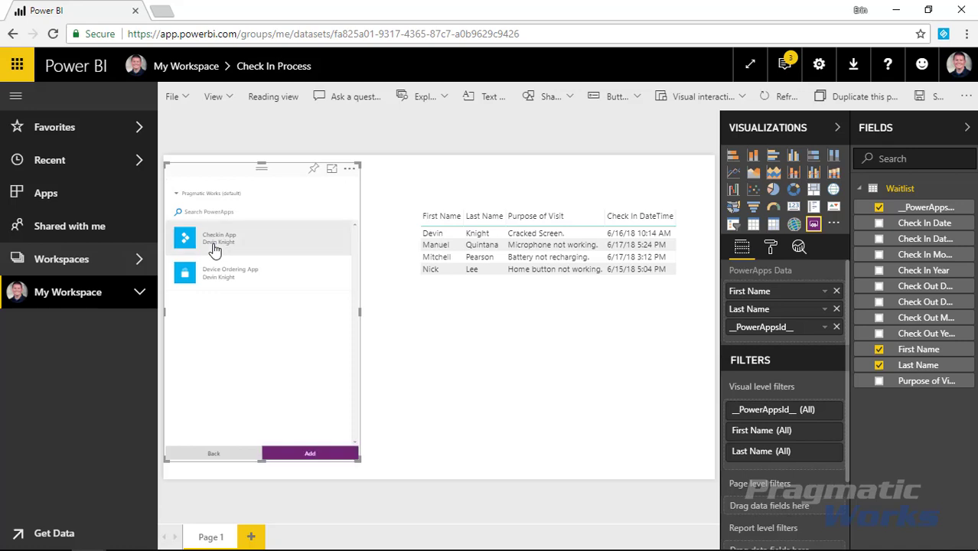
left_click(306, 454)
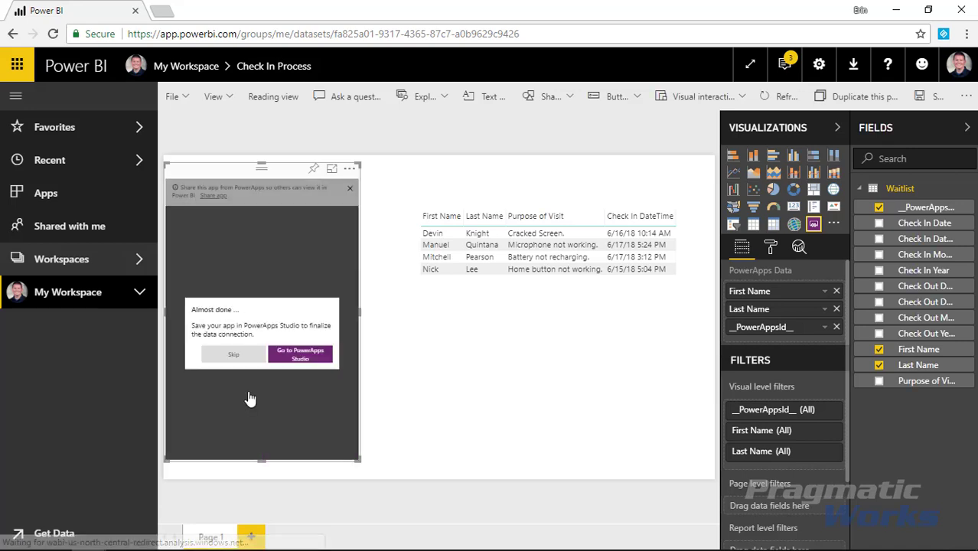
left_click(255, 357)
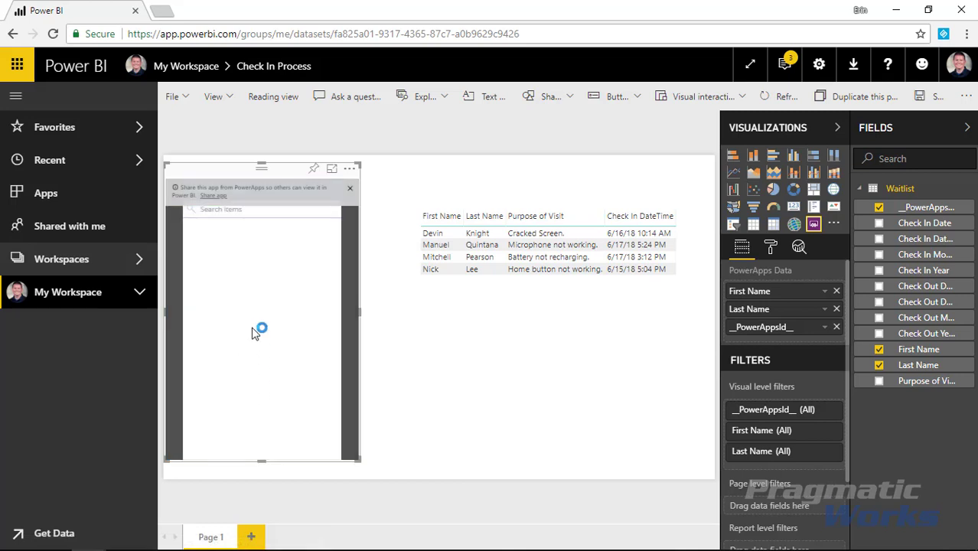
left_click(349, 187)
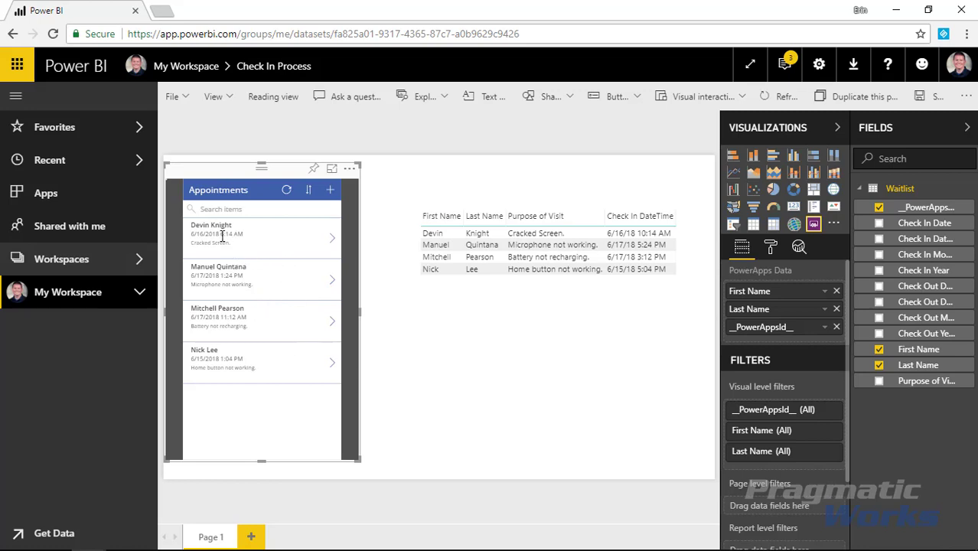
left_click(331, 239)
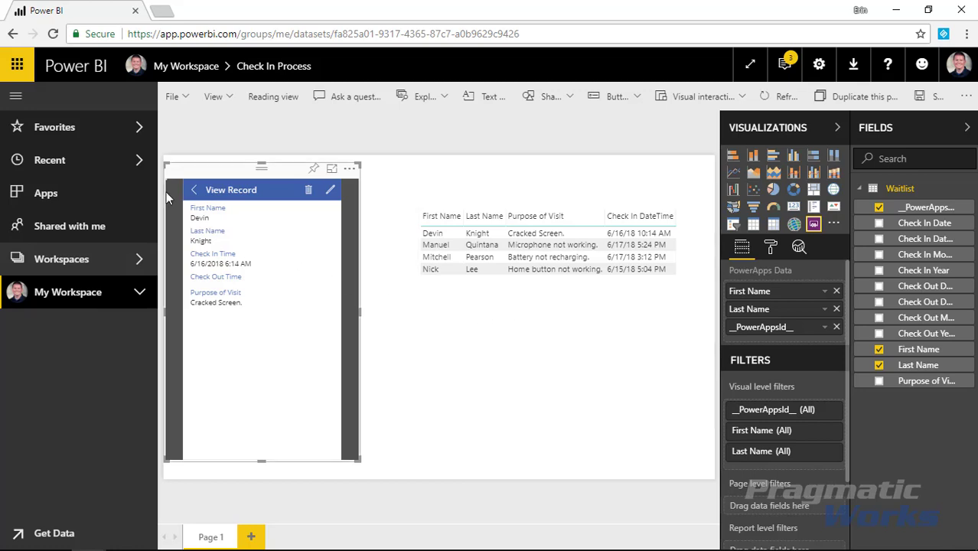
Return to the Appointments list and start a blank new check-in record
left_click(195, 189)
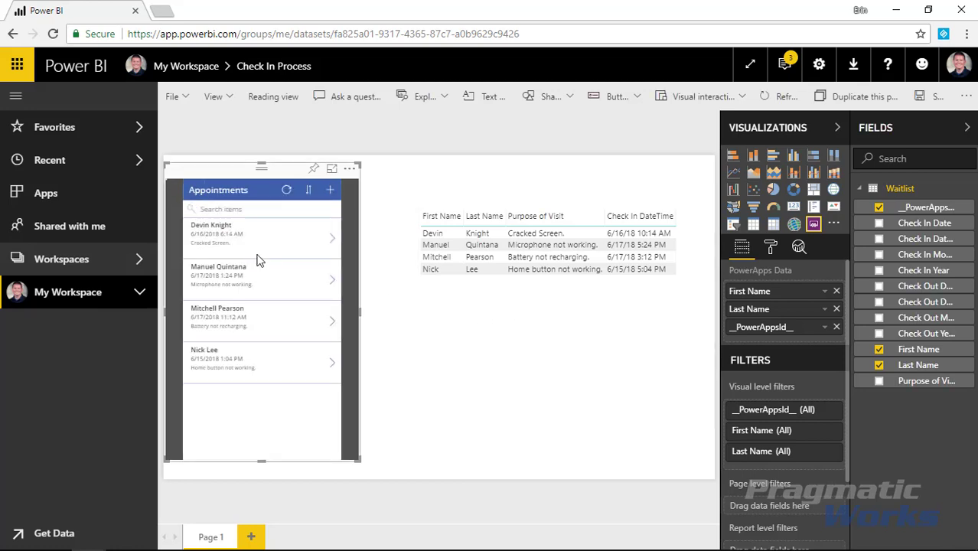
left_click(331, 193)
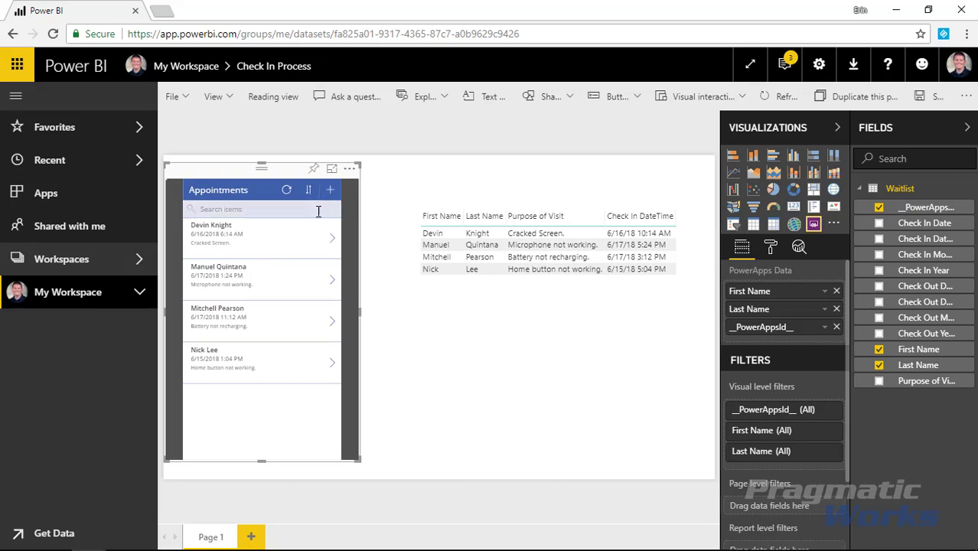
left_click(202, 222)
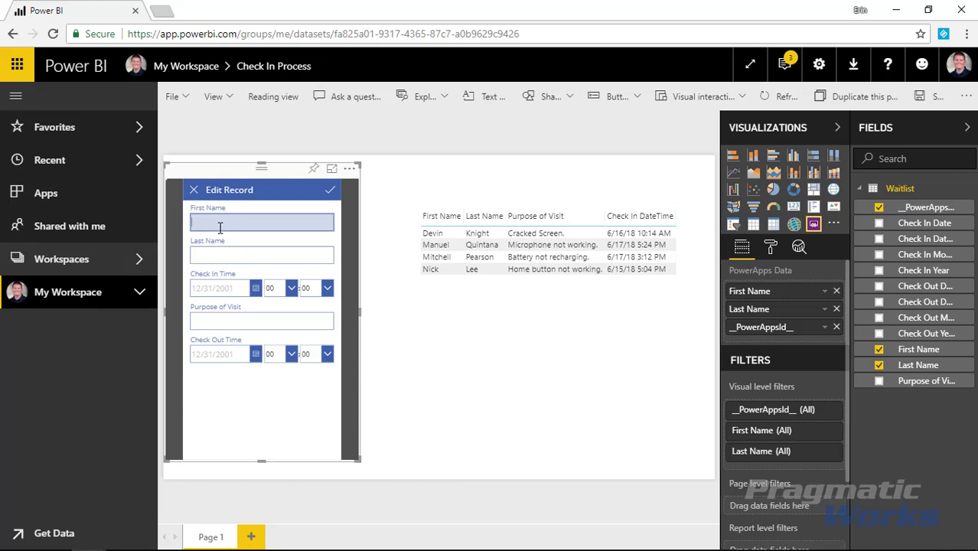
Enter the name Sample User and set the check-in date to June 20
key("Tab")
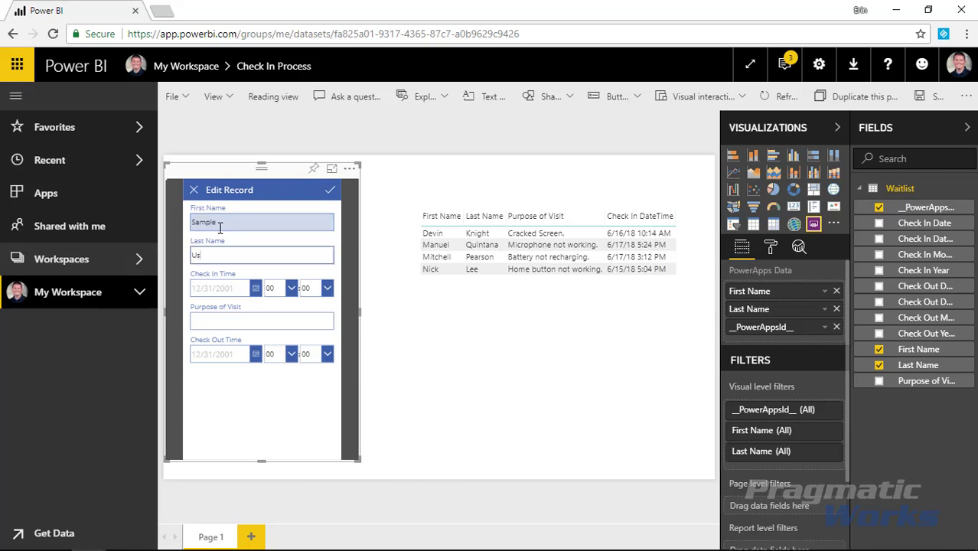
left_click(255, 288)
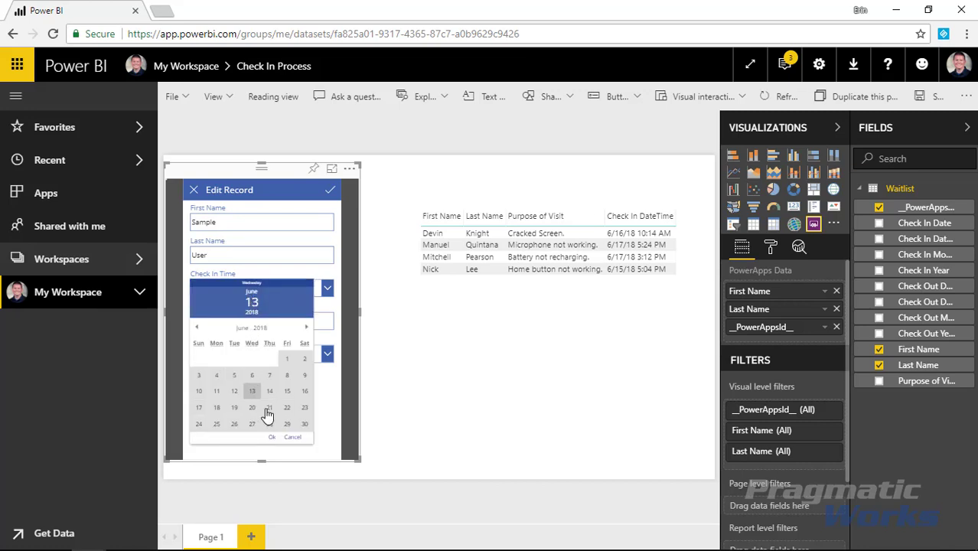
left_click(252, 409)
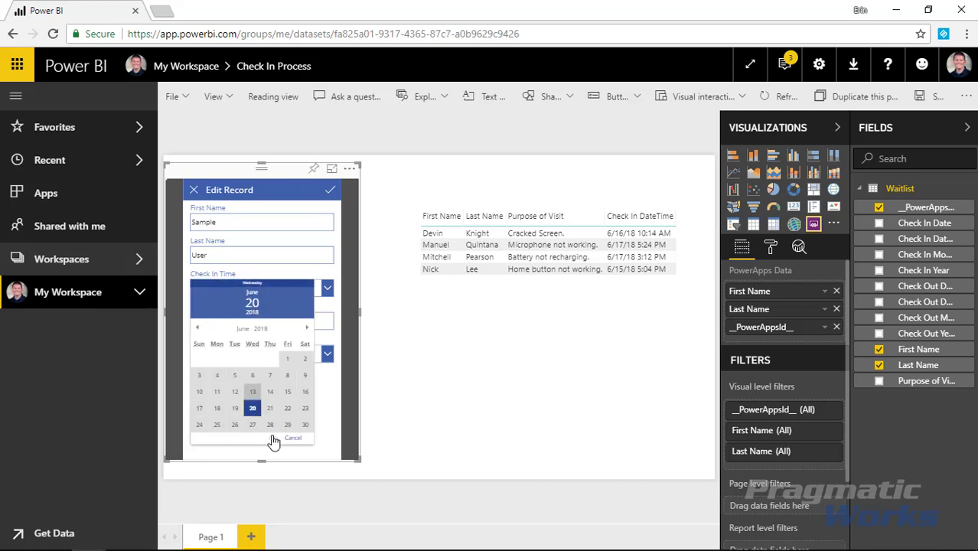
left_click(272, 438)
Set the check-in time to hour 18, minute 06
left_click(278, 291)
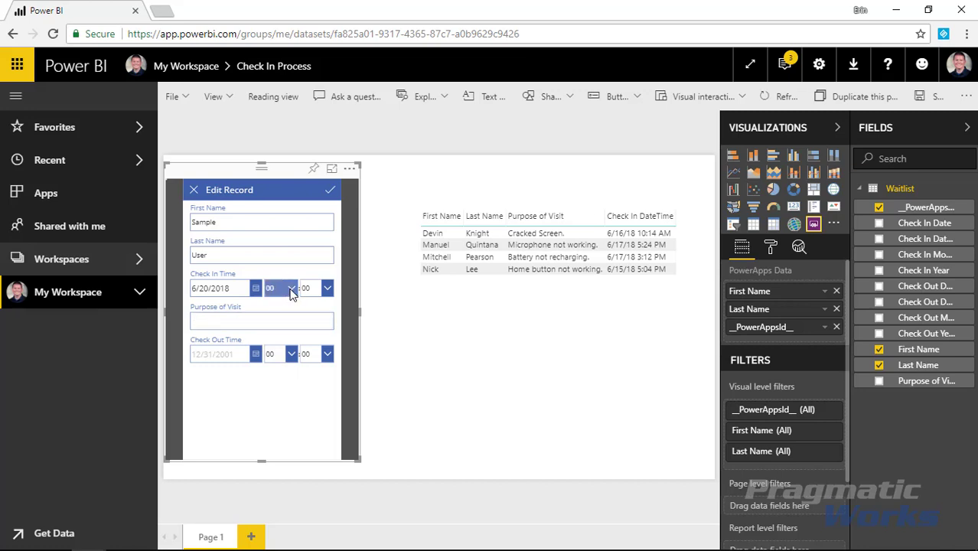
left_click(278, 378)
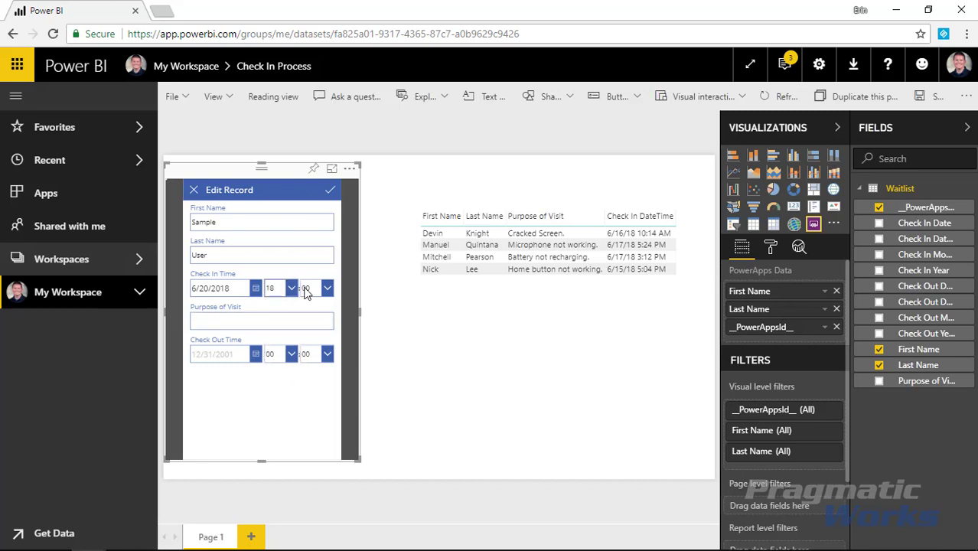
left_click(306, 290)
left_click(307, 372)
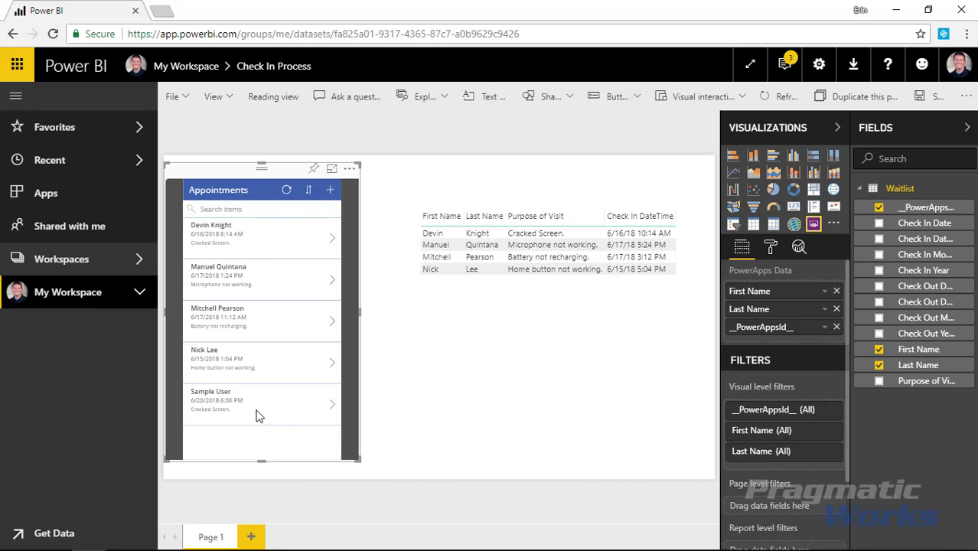
View the new Sample User record, then refresh the Check In Process dataset from My Workspace
left_click(332, 406)
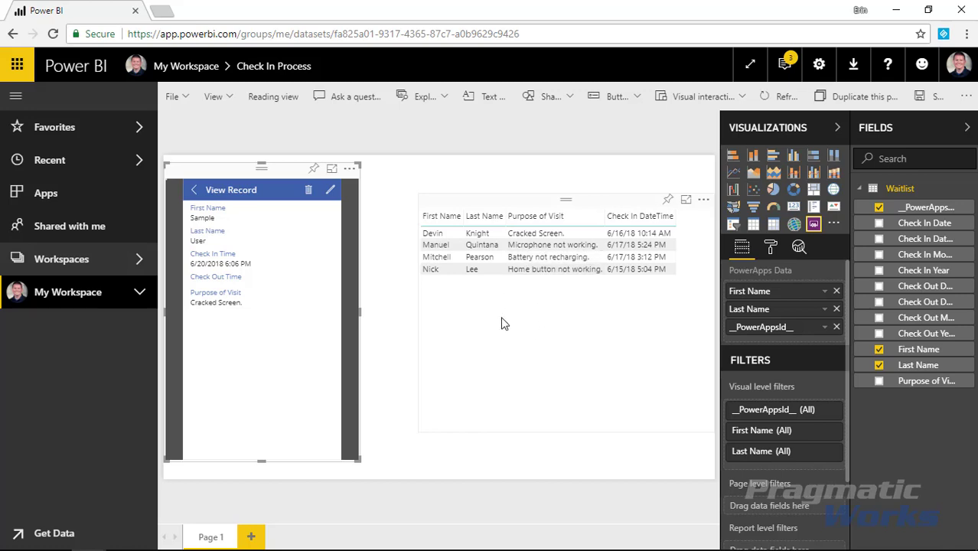
left_click(141, 298)
scroll(103, 371, "down", 10)
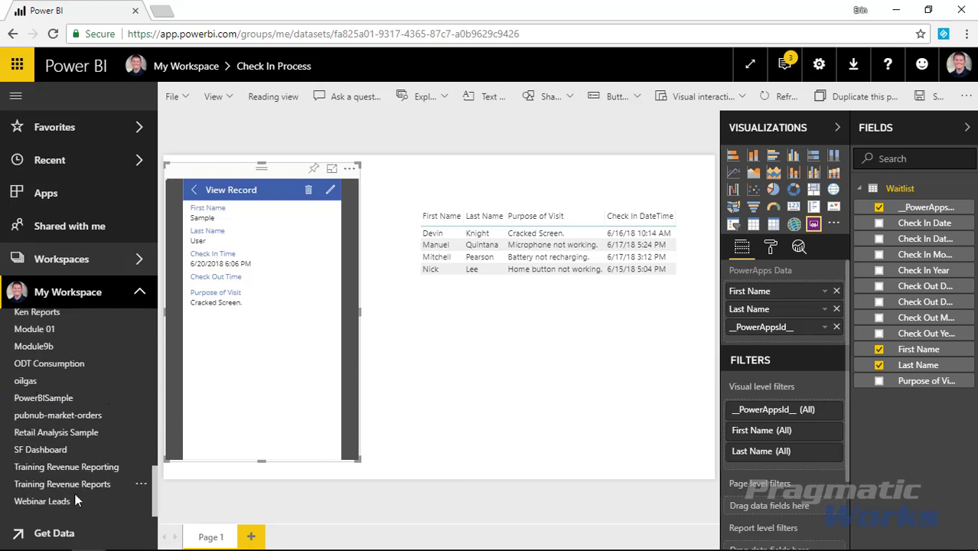
scroll(81, 471, "up", 1)
scroll(84, 444, "up", 2)
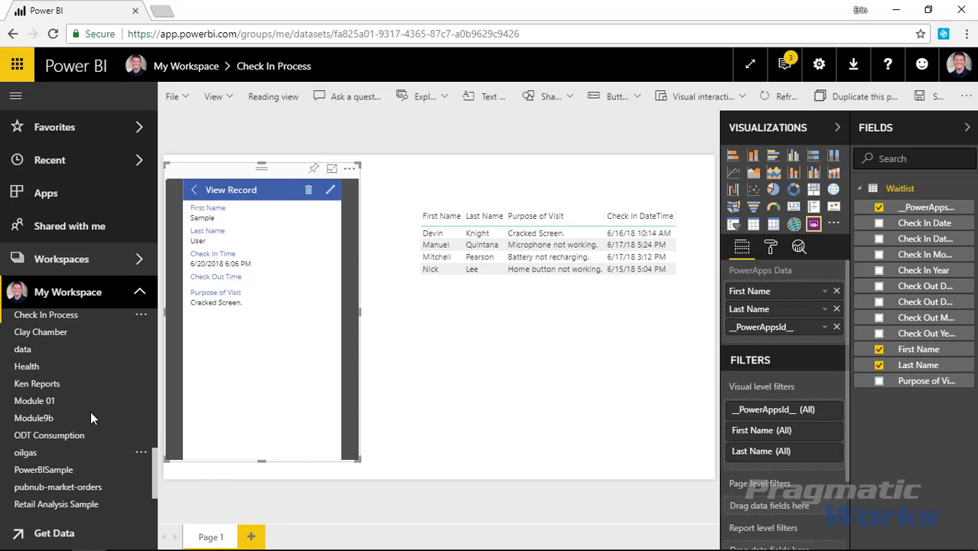
left_click(140, 316)
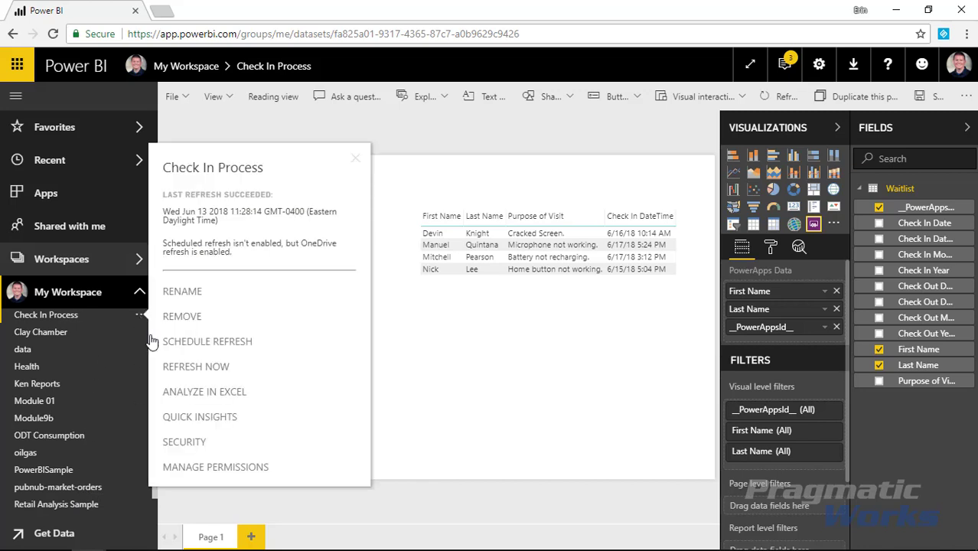
left_click(192, 370)
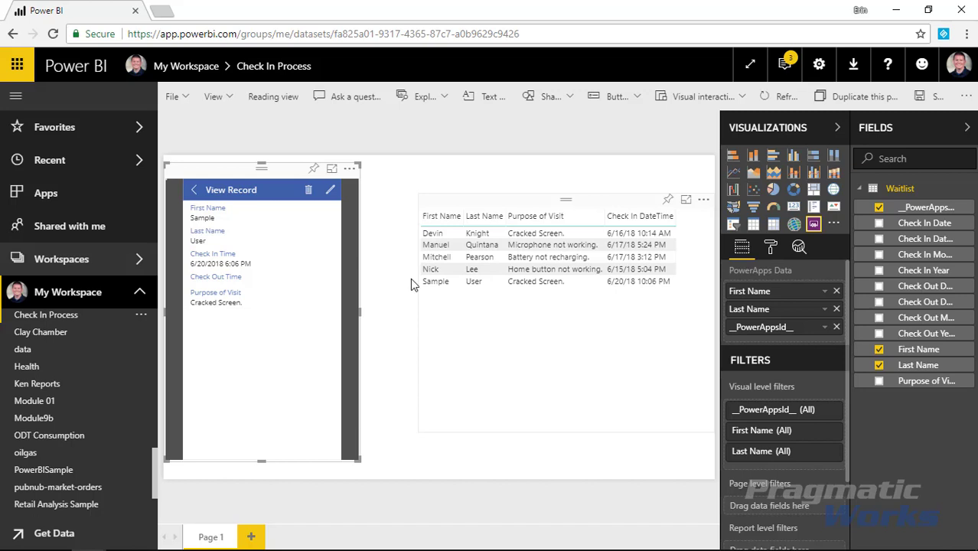
Remove First Name and Last Name from the PowerApps visual's data, keeping only _PowerAppsId_
left_click(196, 189)
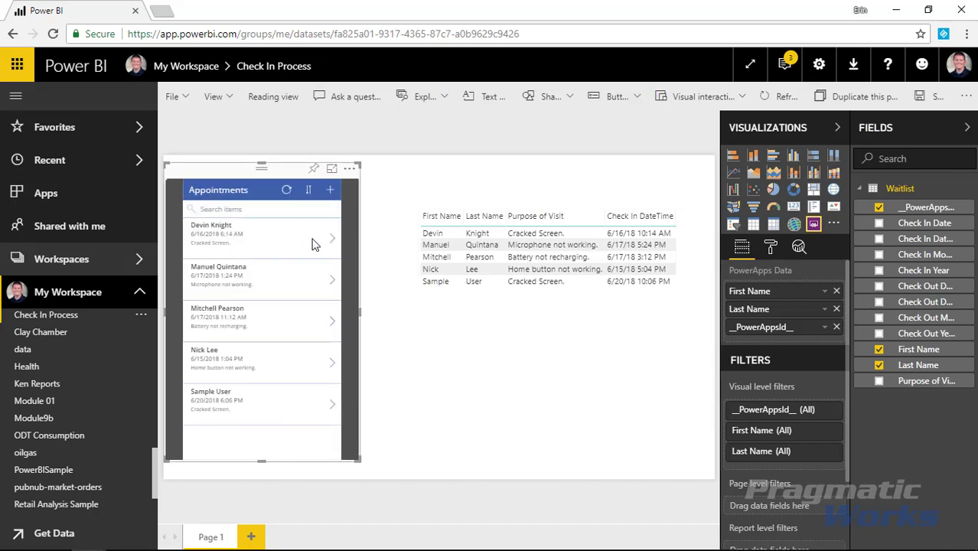
left_click(837, 294)
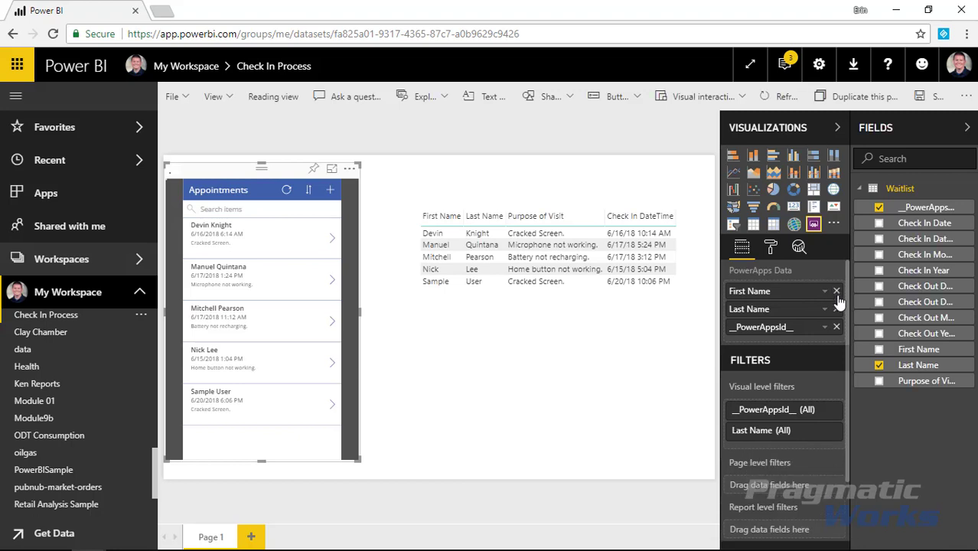
left_click(836, 292)
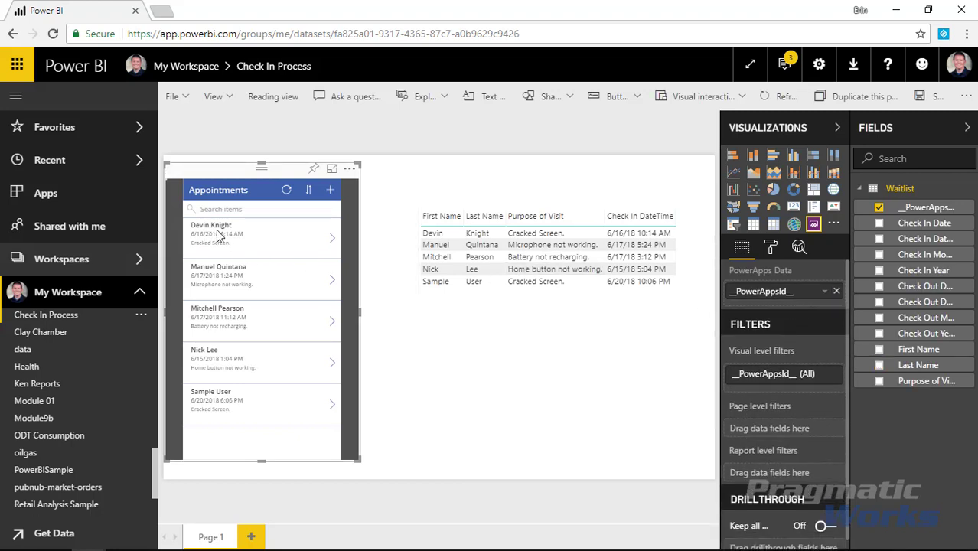
Test the app by viewing the first appointment's details, then searching for a name and clearing it
left_click(331, 245)
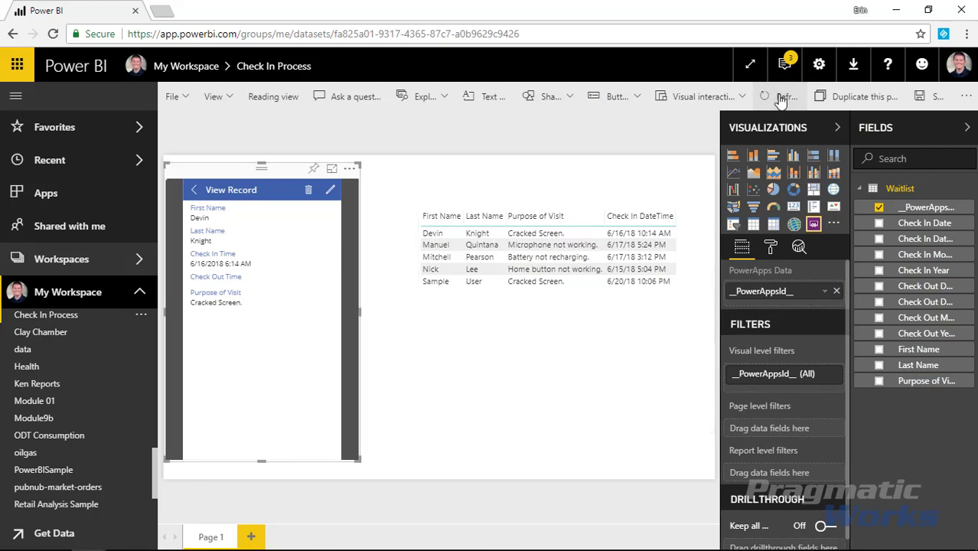
left_click(192, 191)
left_click(223, 207)
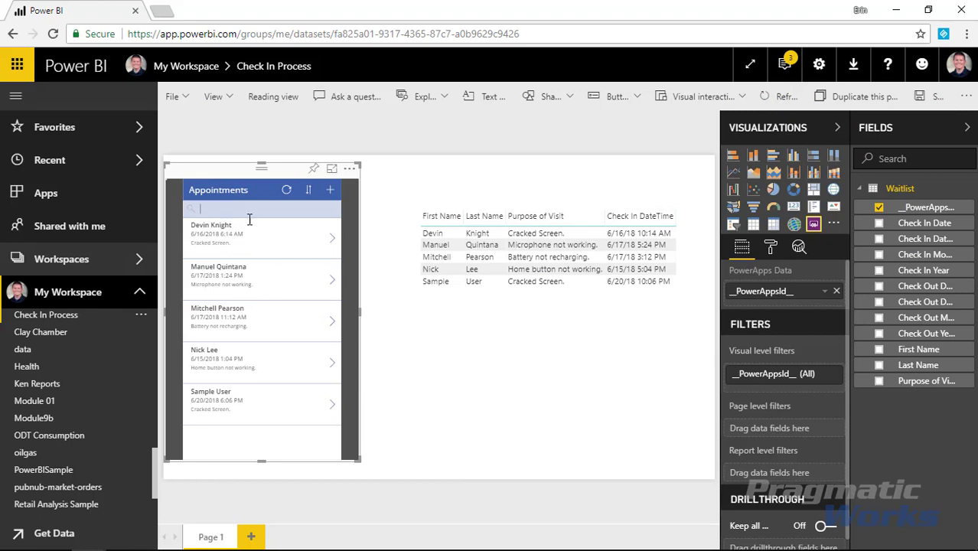
type("manuel")
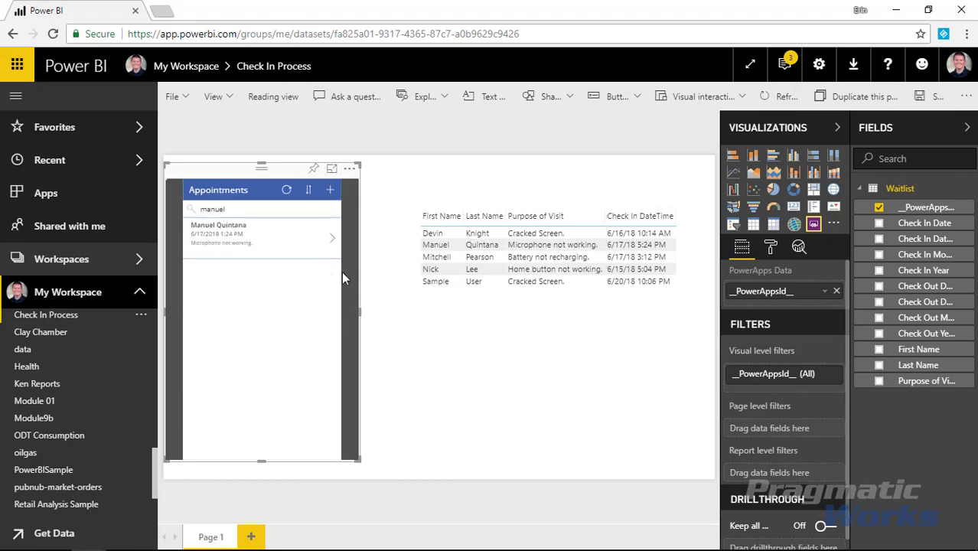
key("BackSpace")
key("BackSpace")
key("BackSpace")
key("BackSpace")
key("BackSpace")
key("BackSpace")
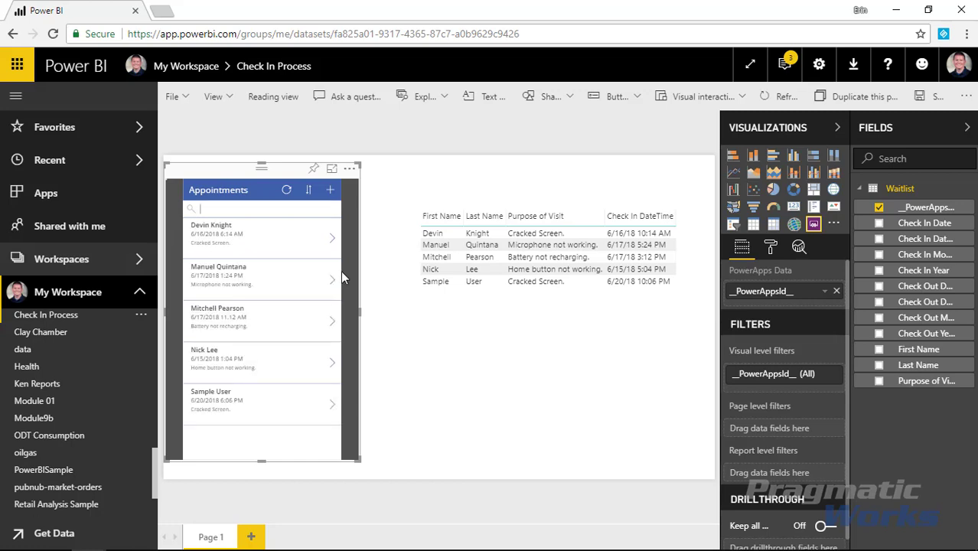
left_click(371, 351)
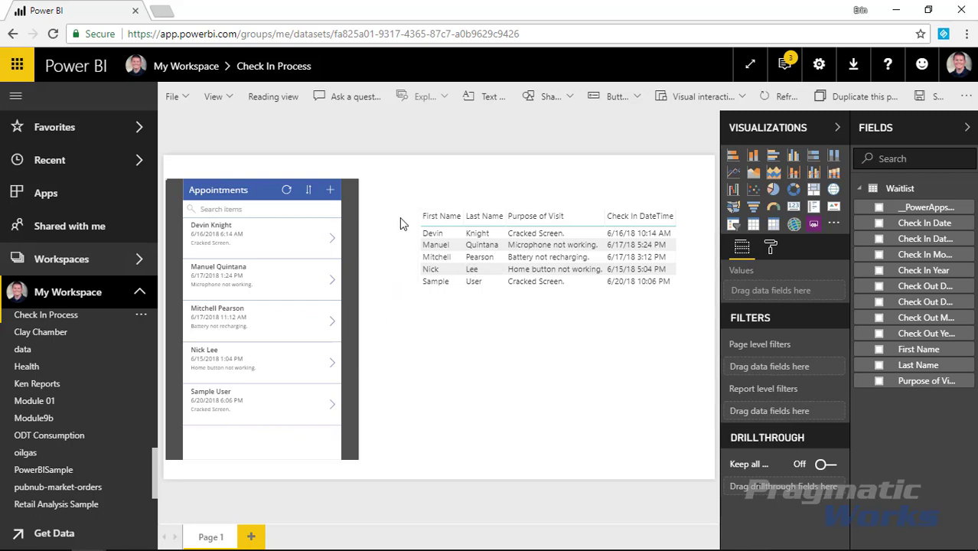
left_click(324, 180)
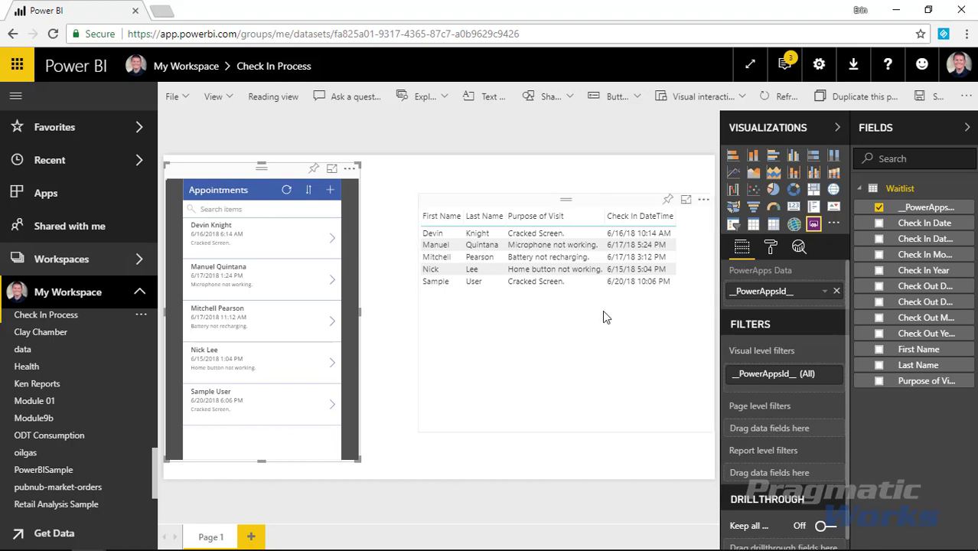
left_click(771, 249)
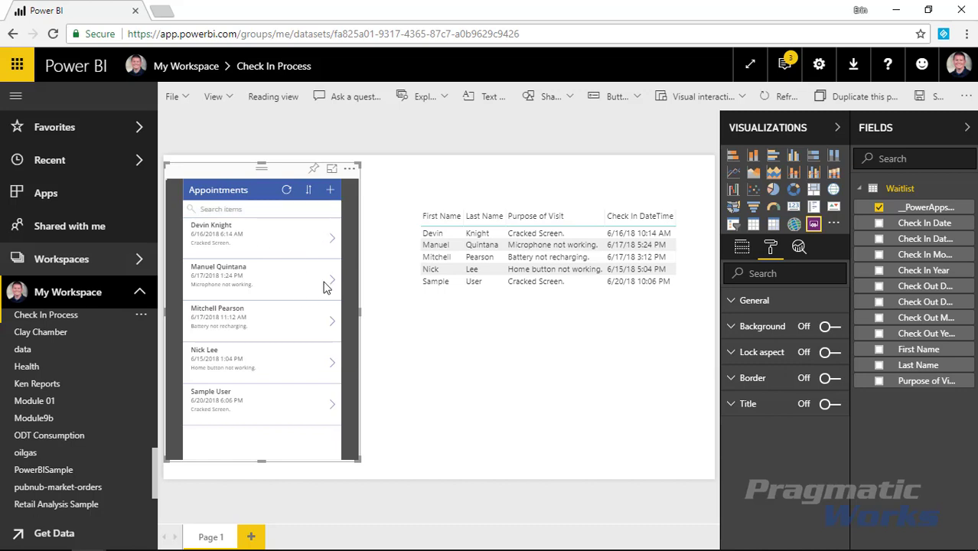
left_click(746, 249)
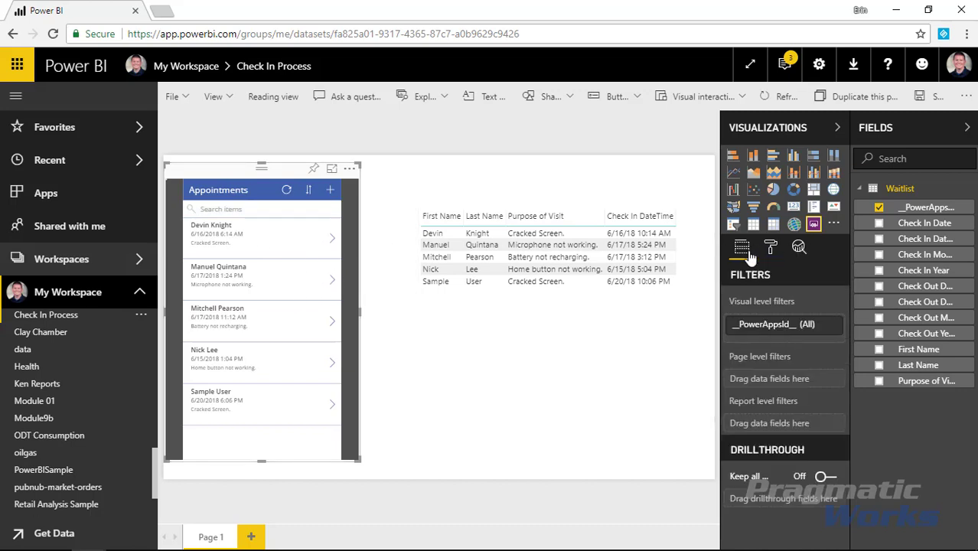
left_click(395, 254)
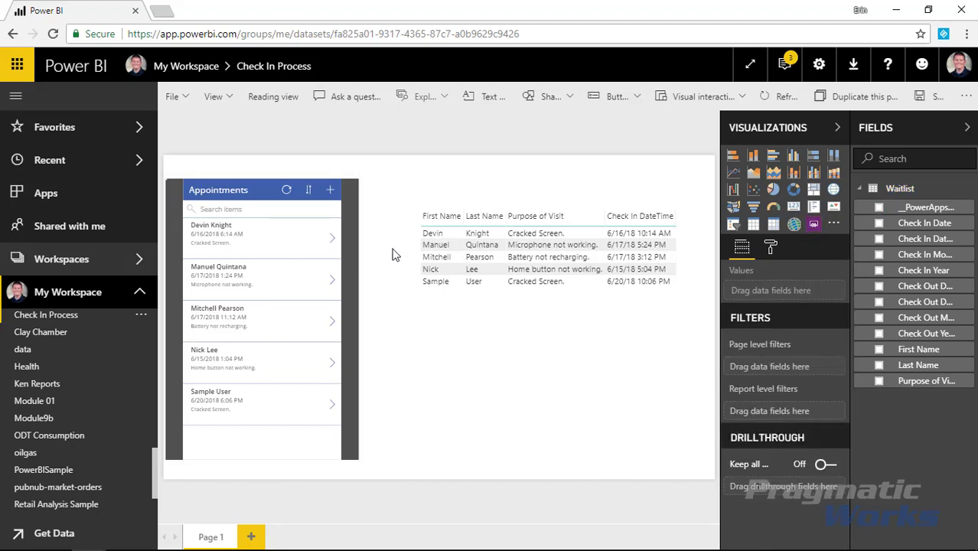